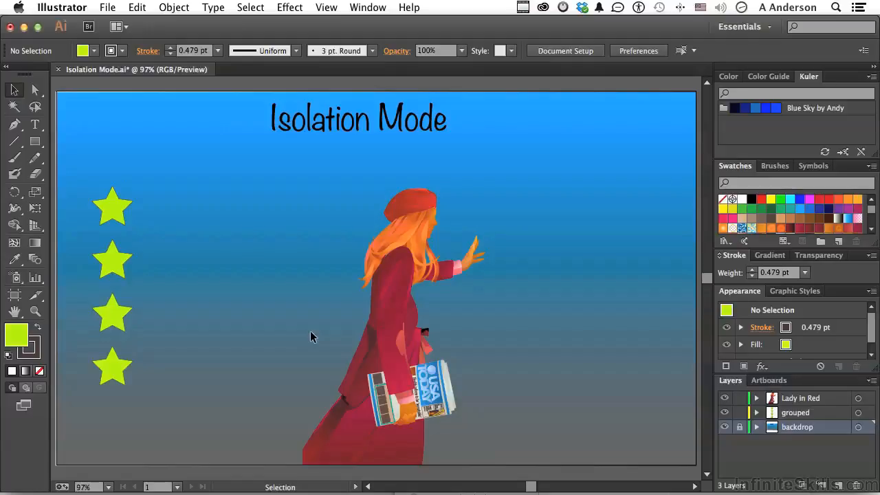
# - Try moving the top star on its own out of the grouped column with the Direct Selection tool, and undo the move
pyautogui.click(118, 207)
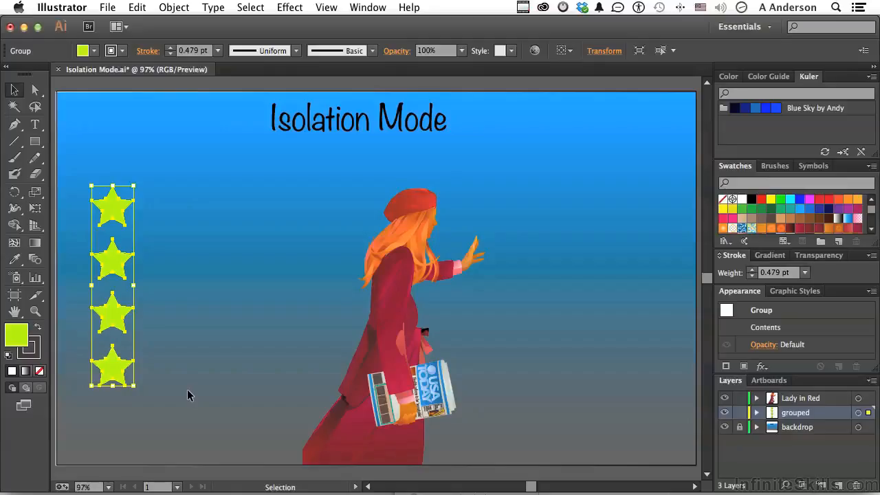
pyautogui.click(129, 152)
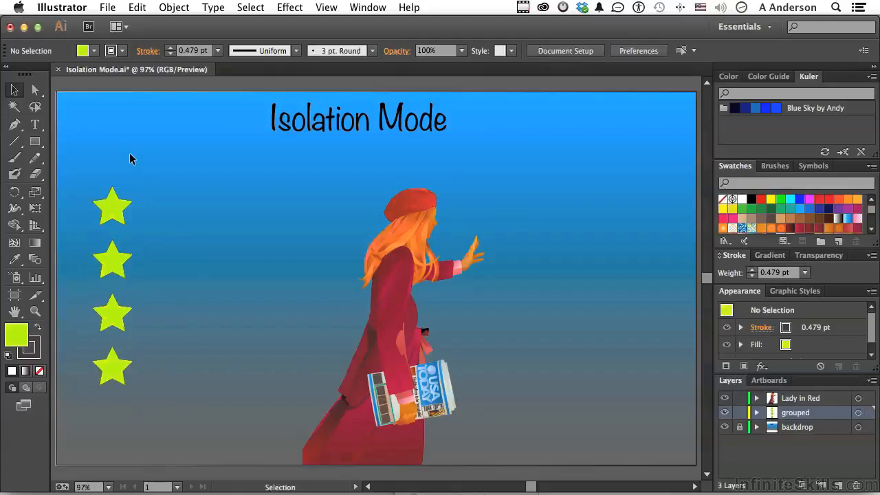
pyautogui.click(37, 92)
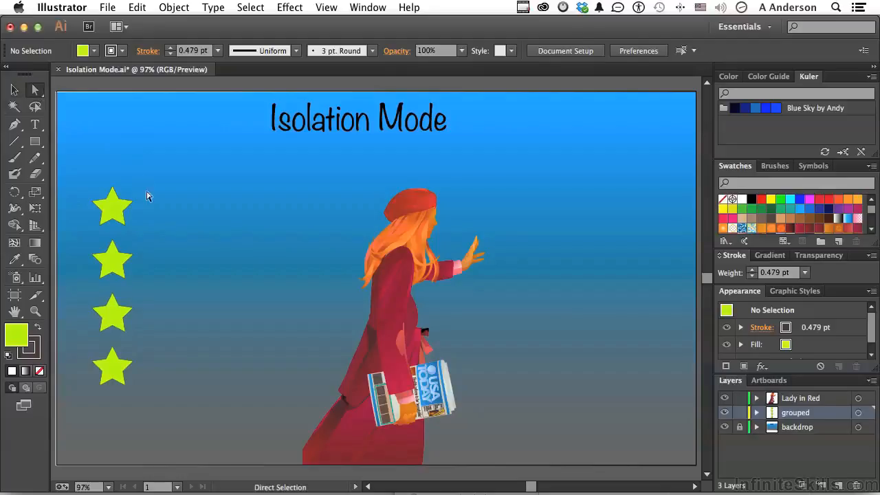
pyautogui.click(114, 213)
pyautogui.moveTo(113, 212); pyautogui.dragTo(133, 207)
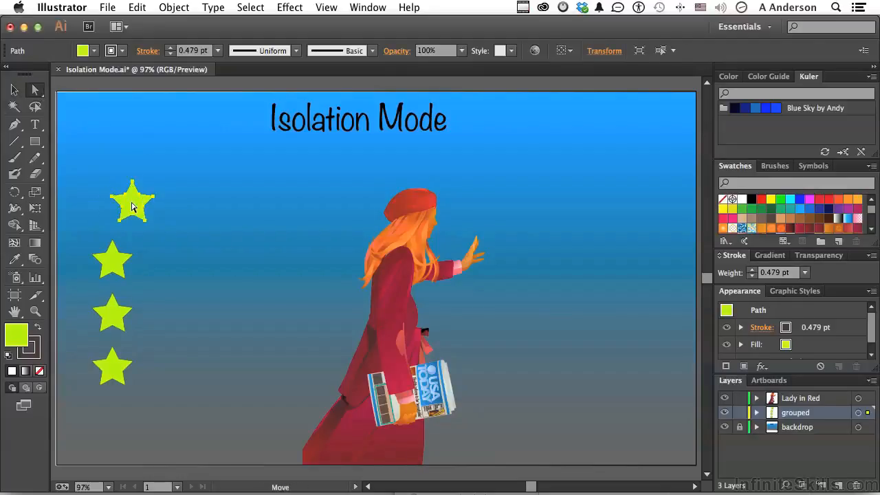
pyautogui.press('super+z')
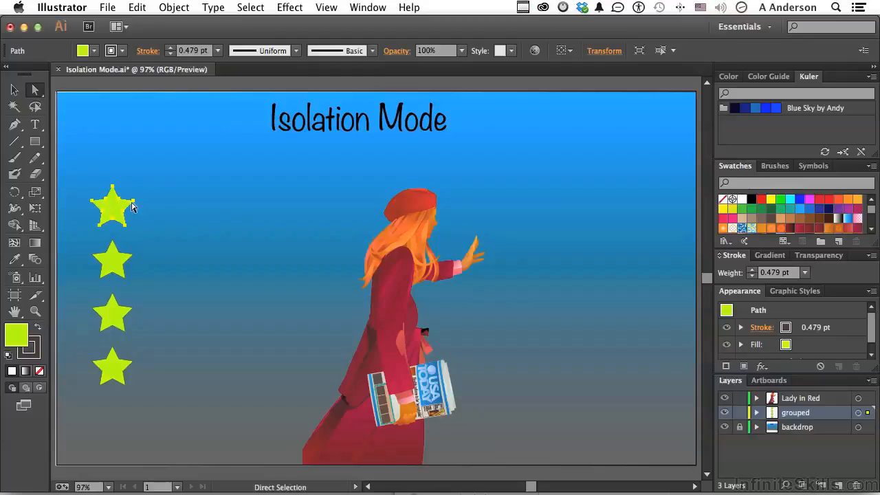
pyautogui.click(15, 92)
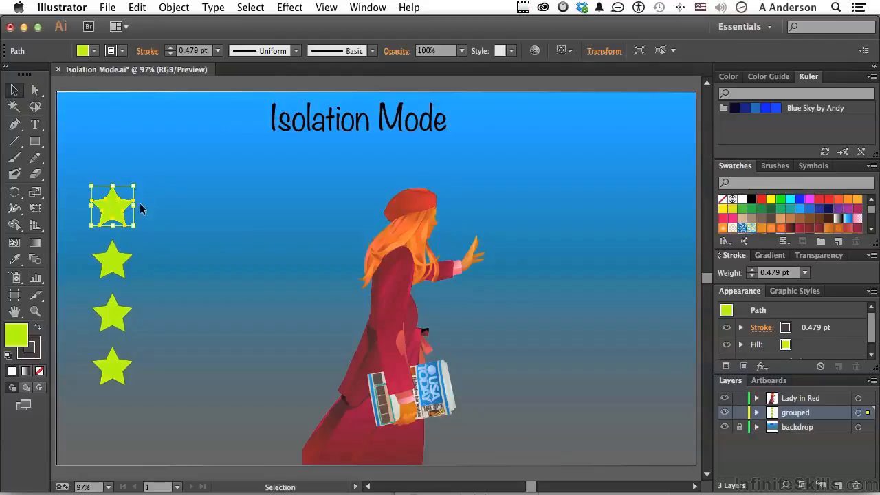
pyautogui.click(164, 211)
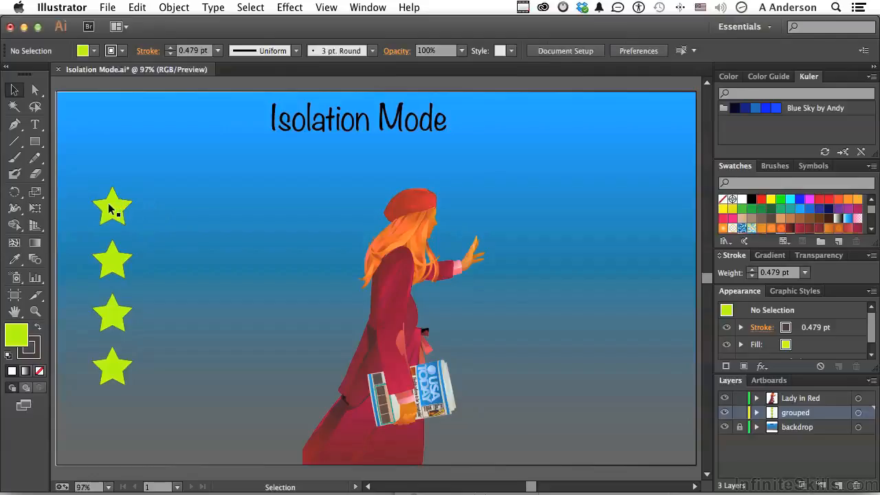
# - Enter isolation mode for the group of four green stars
pyautogui.click(109, 205)
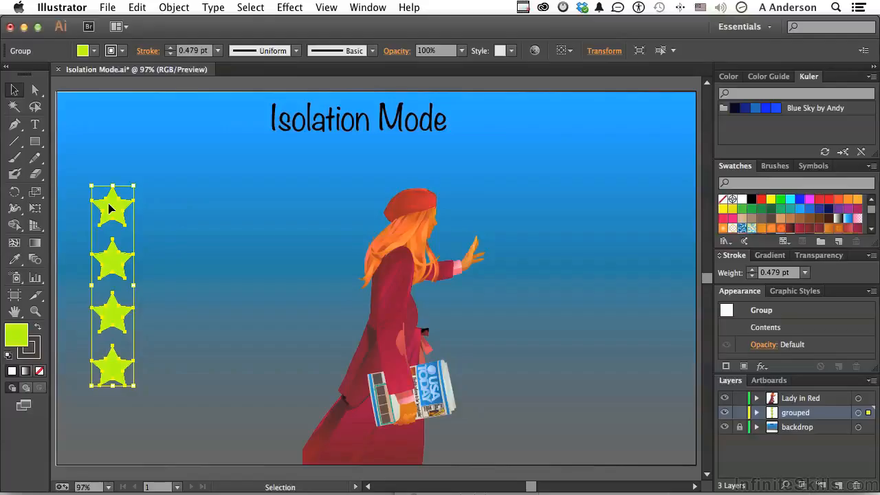
pyautogui.click(161, 214)
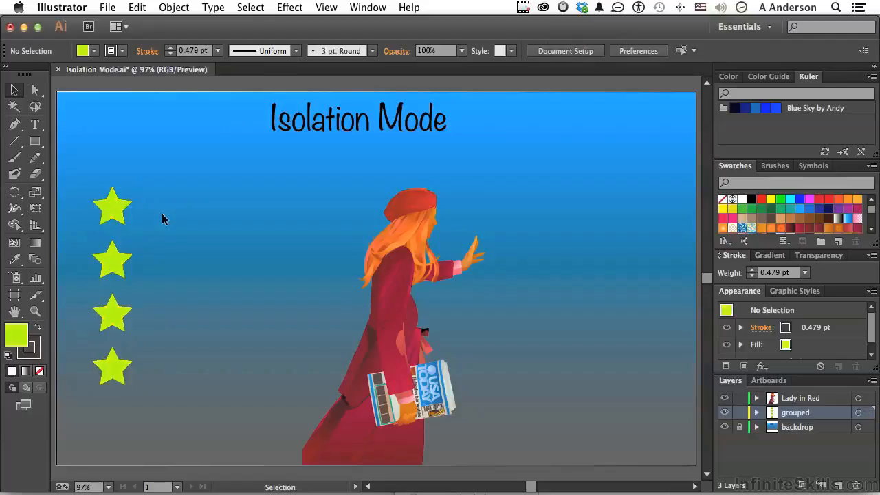
pyautogui.click(110, 213)
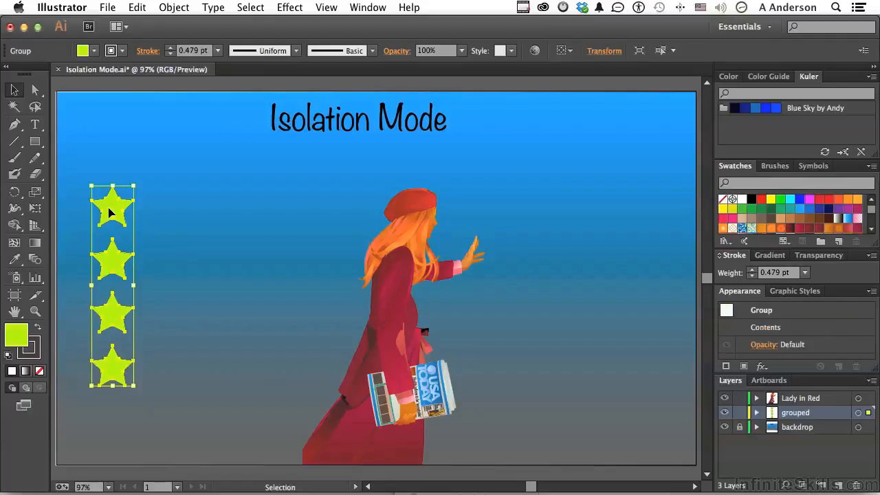
pyautogui.doubleClick(110, 213)
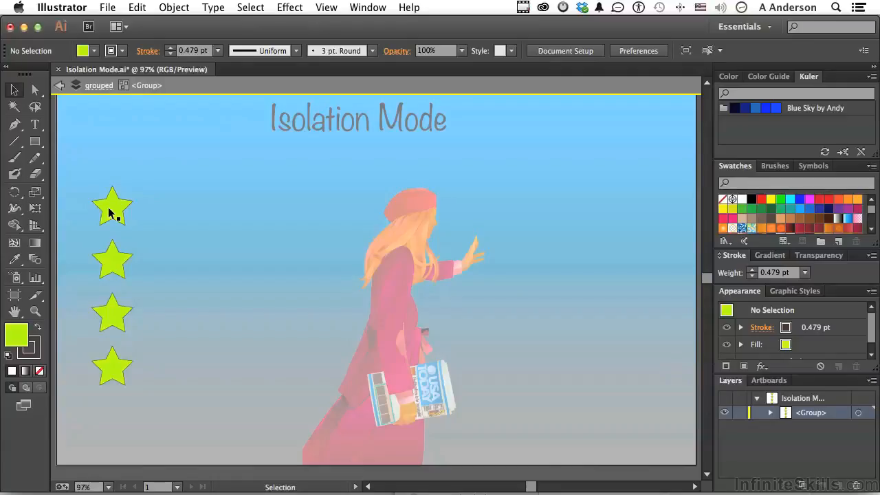
# - Move the four stars individually inside the isolated group so that they no longer form a straight column
pyautogui.click(117, 260)
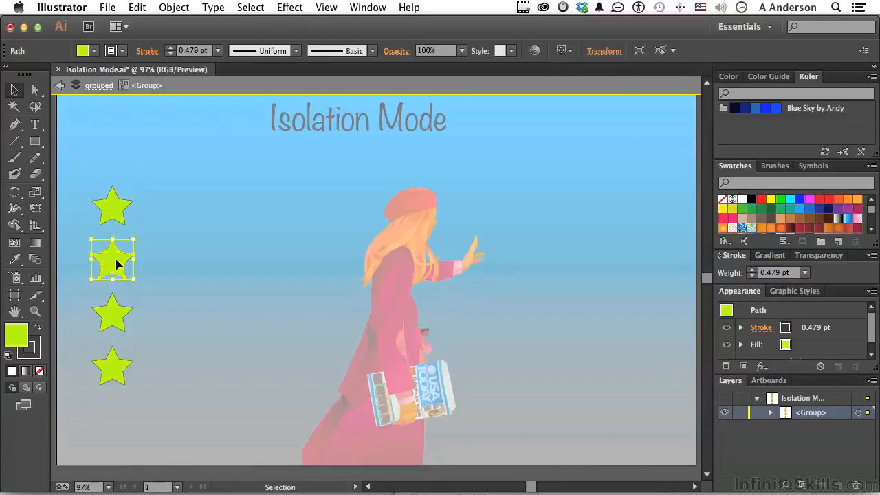
pyautogui.moveTo(116, 261); pyautogui.dragTo(139, 256)
pyautogui.moveTo(120, 315); pyautogui.dragTo(138, 320)
pyautogui.moveTo(108, 363); pyautogui.dragTo(101, 364)
pyautogui.moveTo(118, 211); pyautogui.dragTo(113, 212)
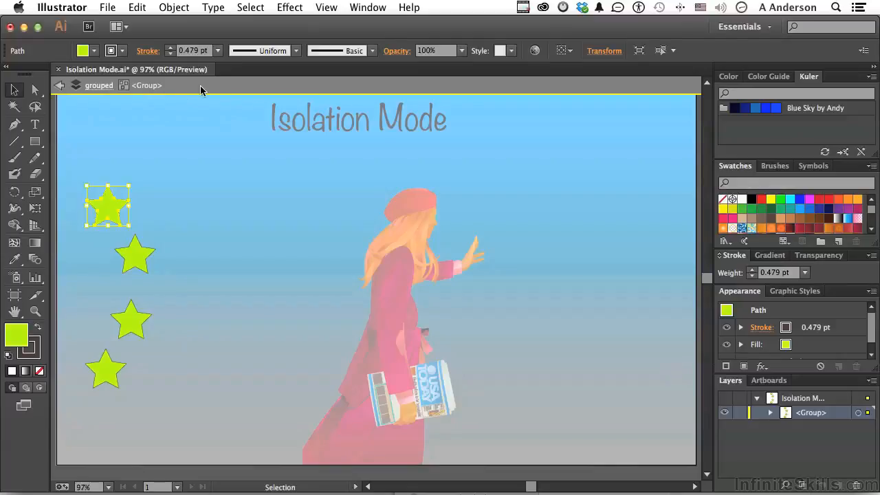
# - Isolate the second star's path one level deeper and return to the star group's level
pyautogui.doubleClick(140, 258)
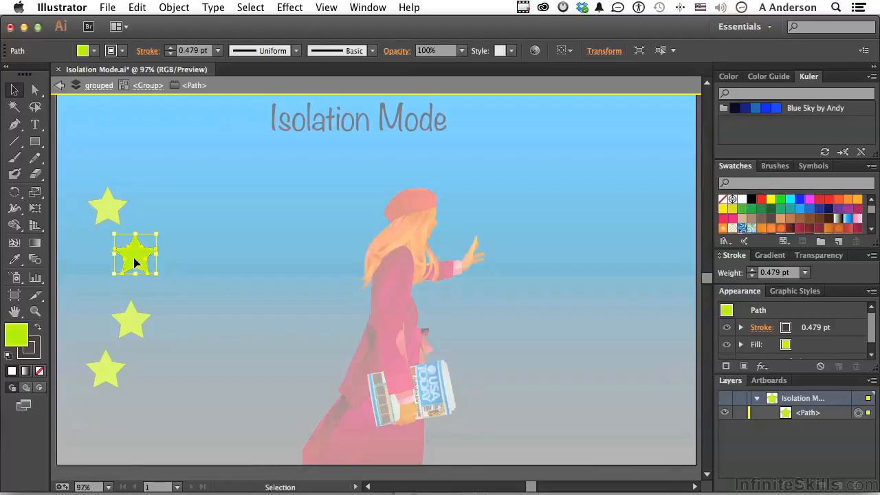
pyautogui.click(160, 134)
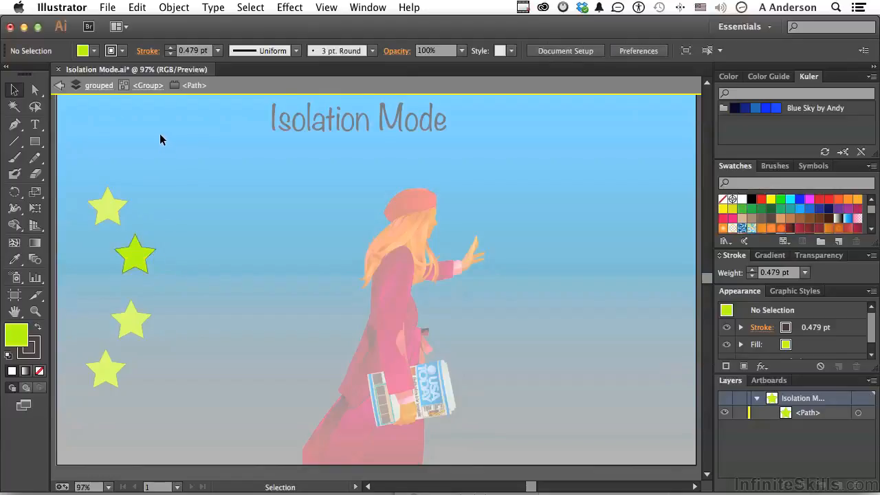
pyautogui.click(149, 86)
# - Step back out of isolation mode through the layer level, and move the whole star group slightly up and to the right
pyautogui.click(103, 86)
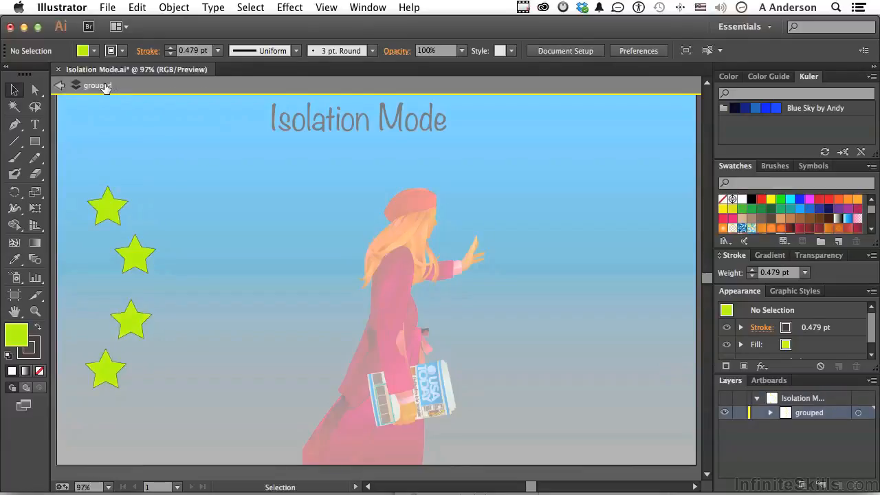
pyautogui.click(60, 87)
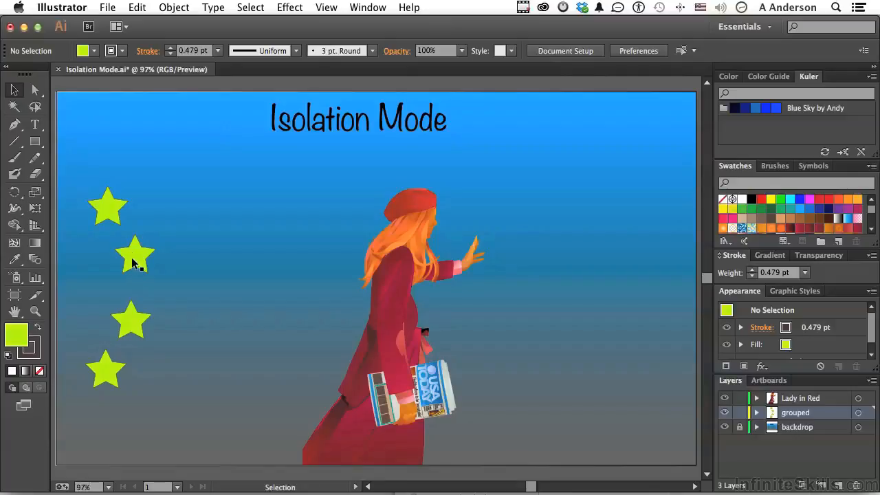
pyautogui.moveTo(134, 253); pyautogui.dragTo(148, 246)
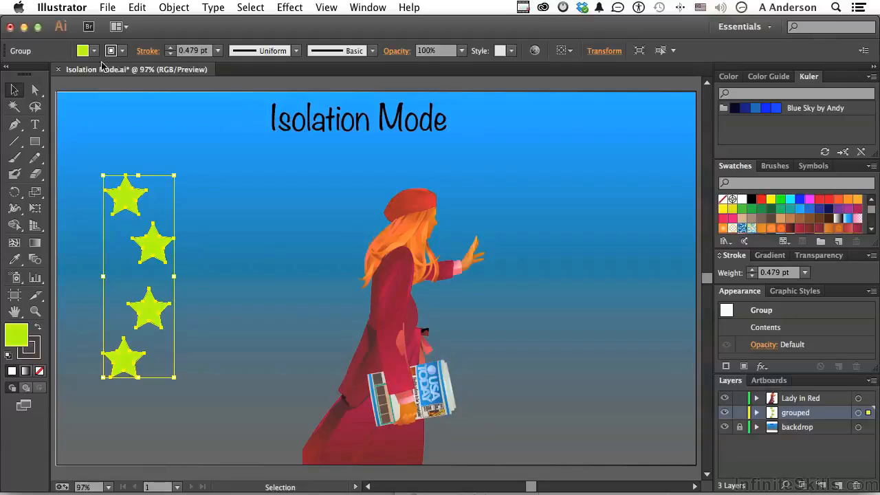
# - Select single pieces of the newspaper and sleeve artwork with the Direct Selection tool, and clear the selection
pyautogui.click(36, 90)
pyautogui.click(36, 90)
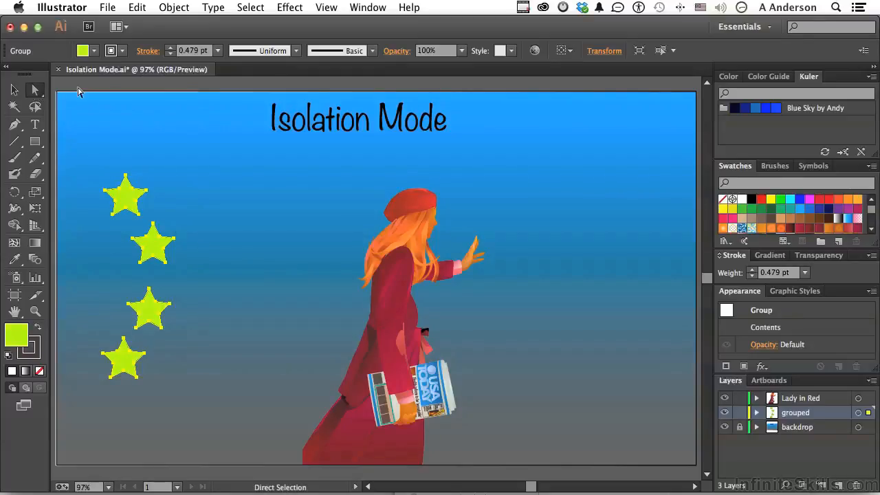
pyautogui.click(440, 392)
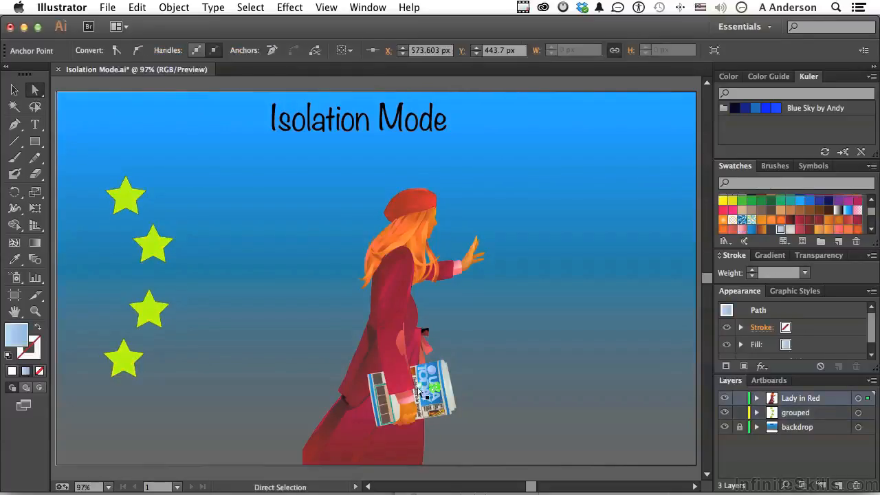
pyautogui.click(408, 389)
pyautogui.click(310, 311)
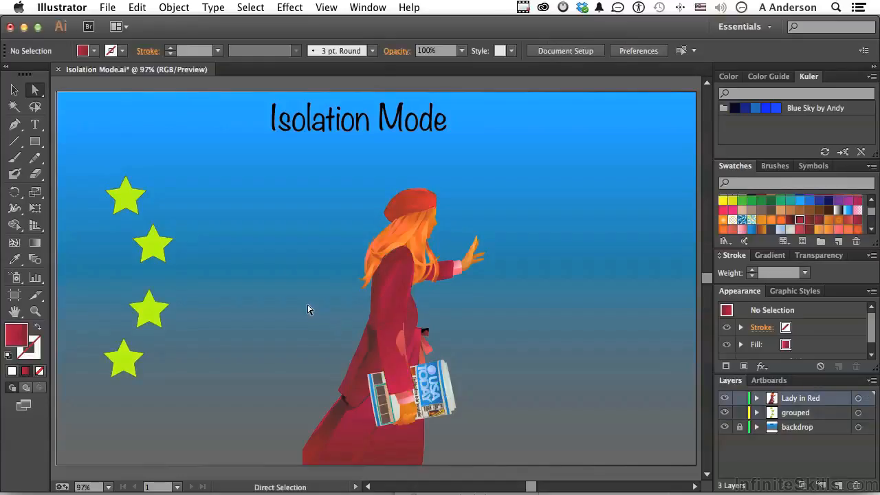
# - Use the Group Selection tool to extend the selection from one newspaper letter to the whole newspaper group, and deselect it
pyautogui.moveTo(36, 90); pyautogui.dragTo(90, 110)
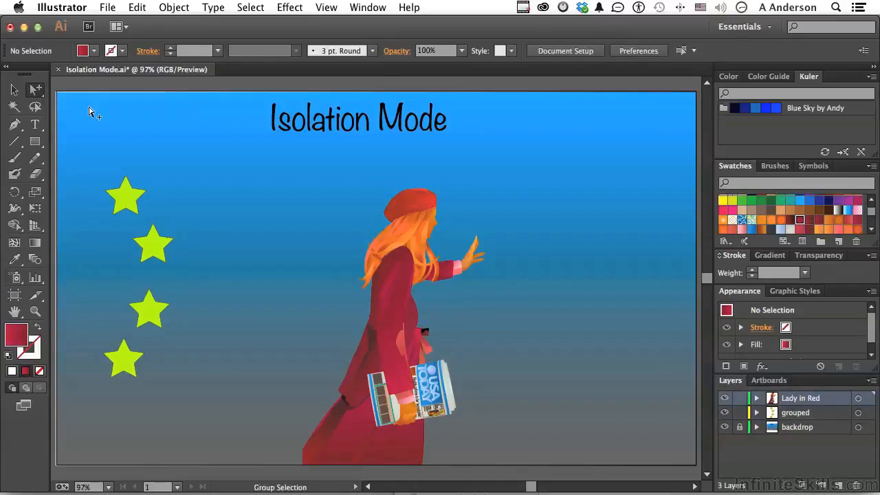
pyautogui.click(435, 392)
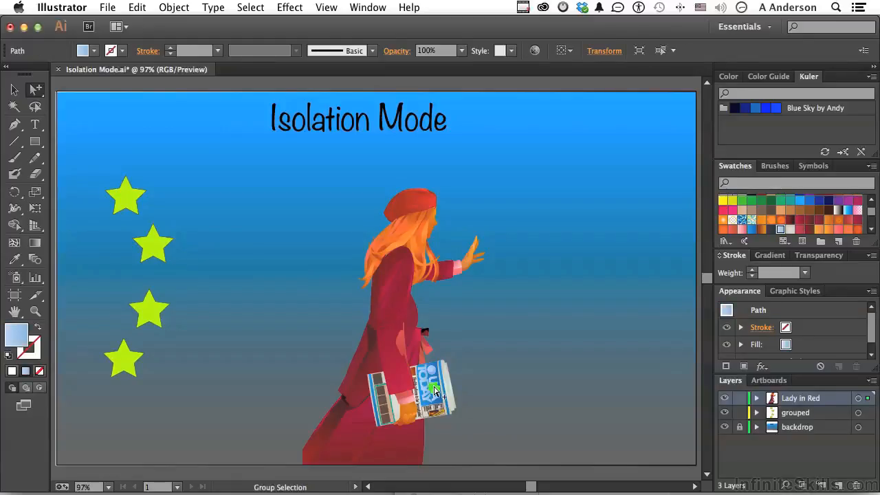
pyautogui.click(435, 391)
pyautogui.click(435, 392)
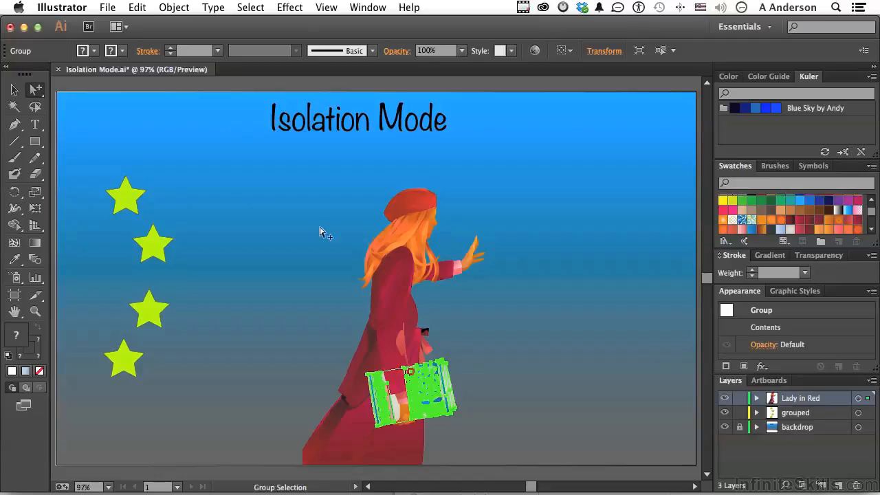
pyautogui.click(207, 182)
# - With the Selection tool, isolate the newspaper group nested inside the woman artwork
pyautogui.click(15, 90)
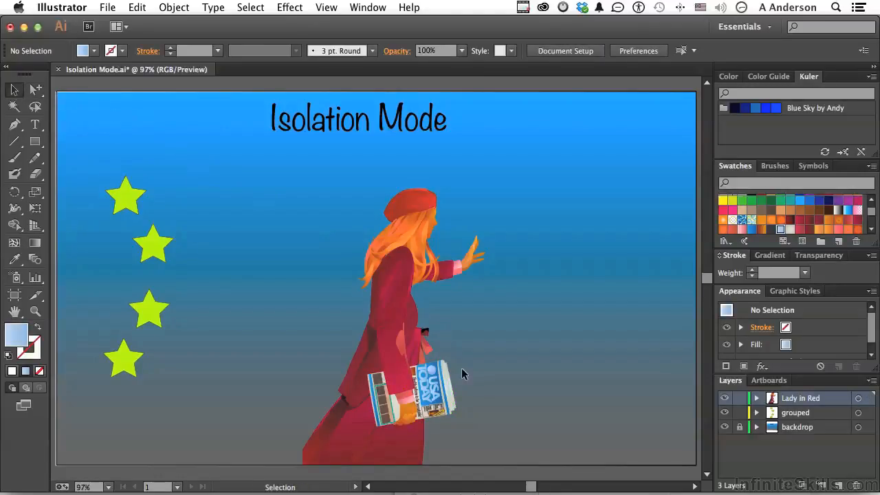
pyautogui.click(434, 384)
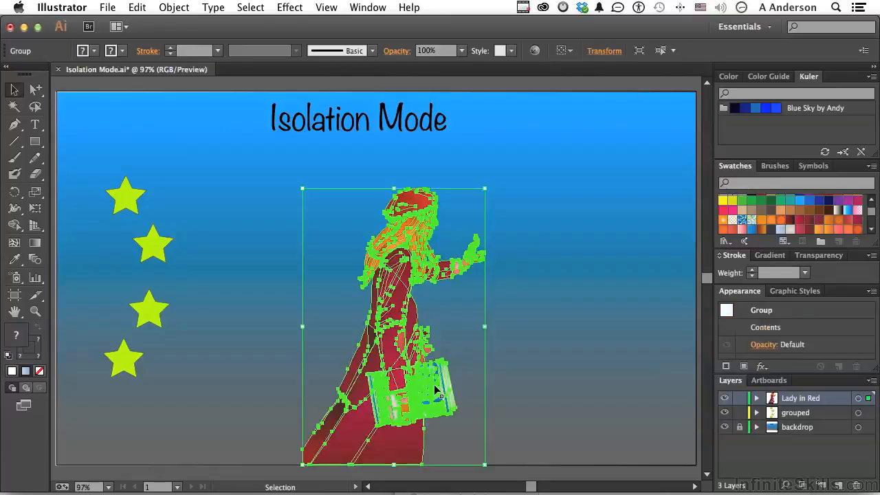
pyautogui.doubleClick(434, 385)
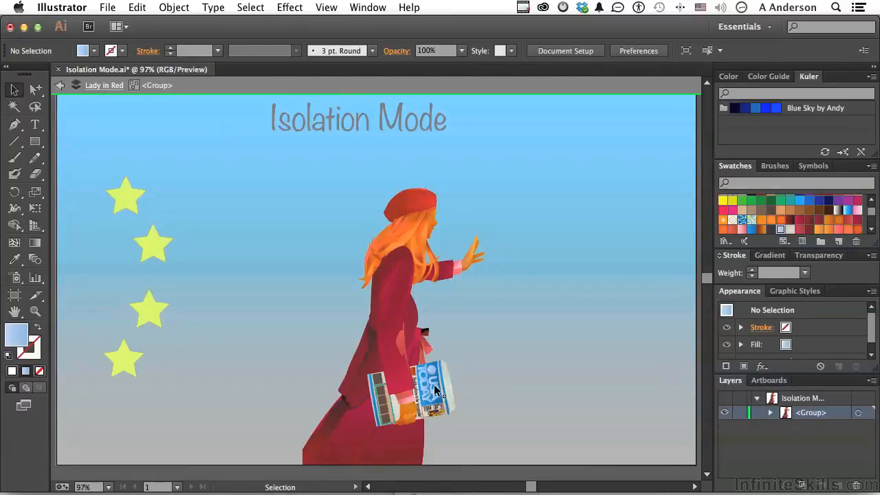
pyautogui.doubleClick(434, 384)
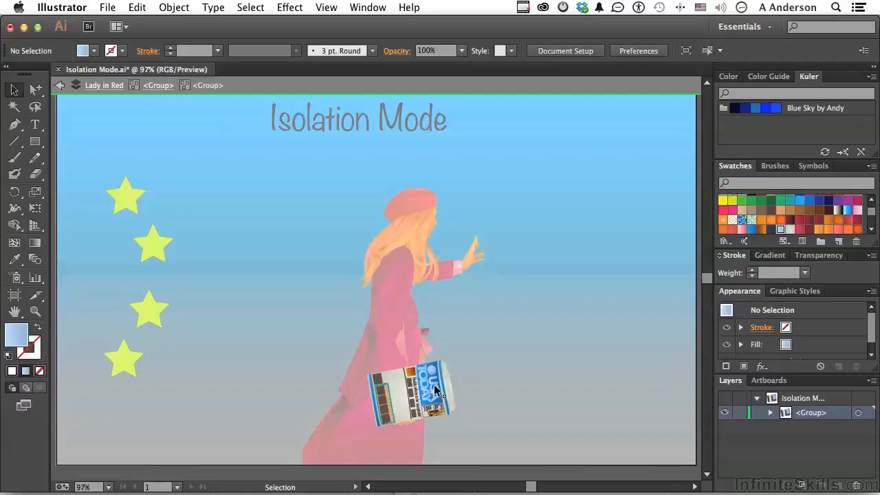
# - Select the newspaper's title lettering and its page background in turn, exit isolation mode and clear the selection
pyautogui.click(429, 383)
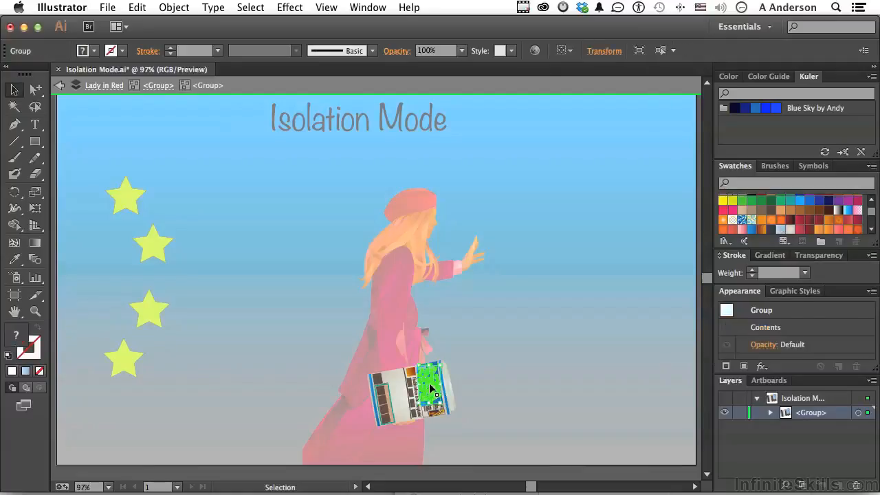
pyautogui.click(403, 392)
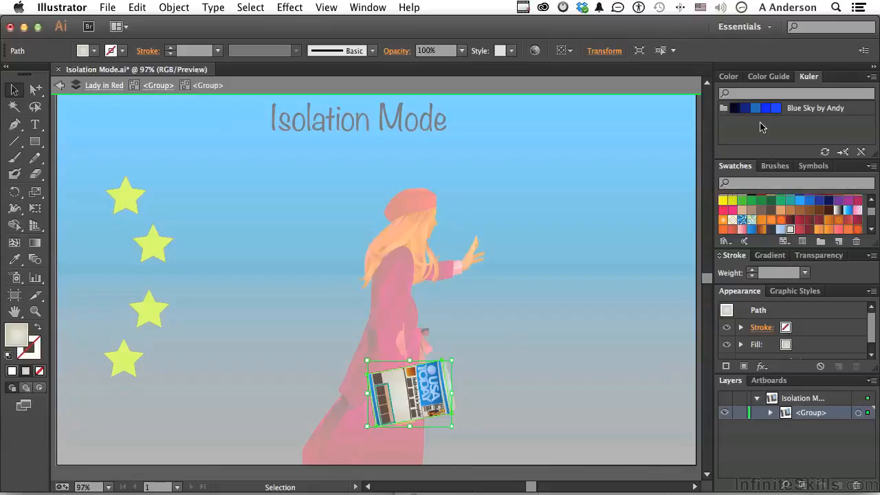
pyautogui.doubleClick(674, 135)
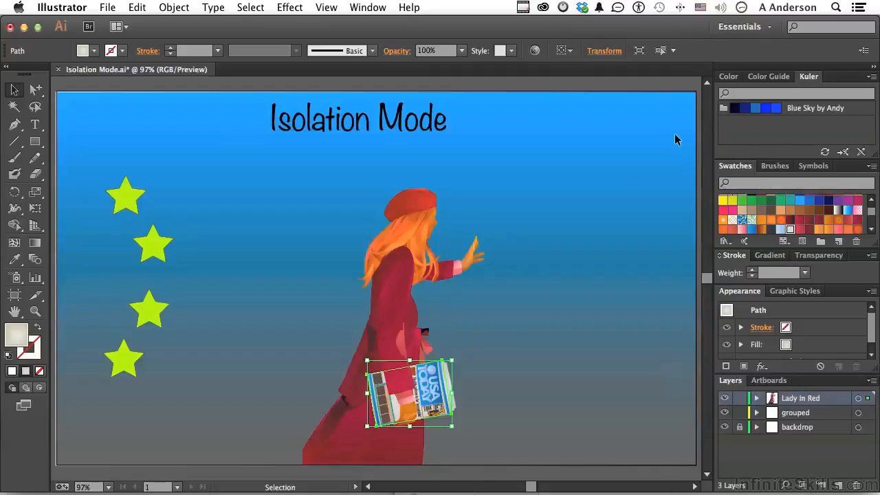
pyautogui.click(606, 156)
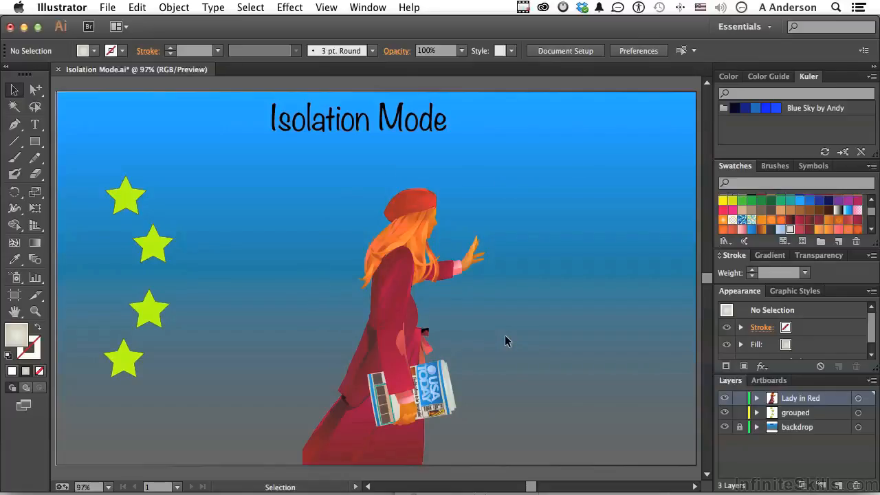
# - Isolate the beret group by drilling down through the nested groups of the woman artwork
pyautogui.click(408, 202)
pyautogui.doubleClick(407, 202)
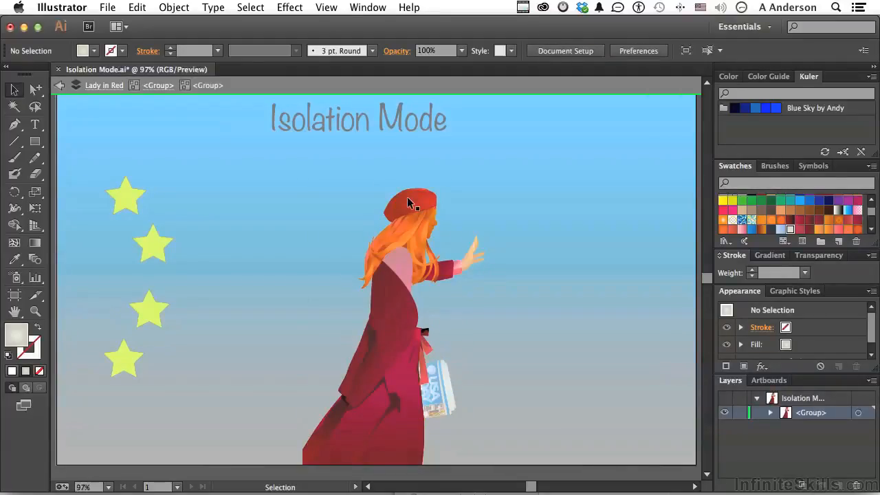
pyautogui.doubleClick(407, 196)
pyautogui.doubleClick(407, 197)
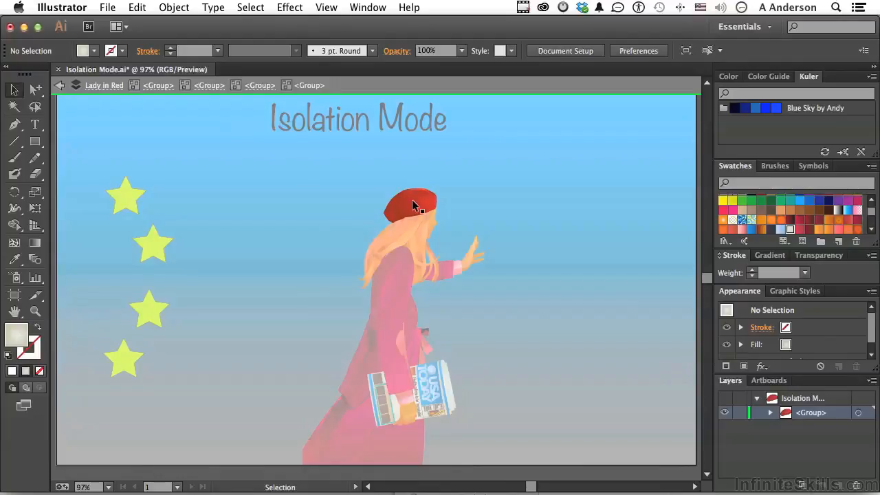
# - Fill the beret's main shape with a medium brown swatch after trying orange and dark brown, and exit isolation mode
pyautogui.click(412, 203)
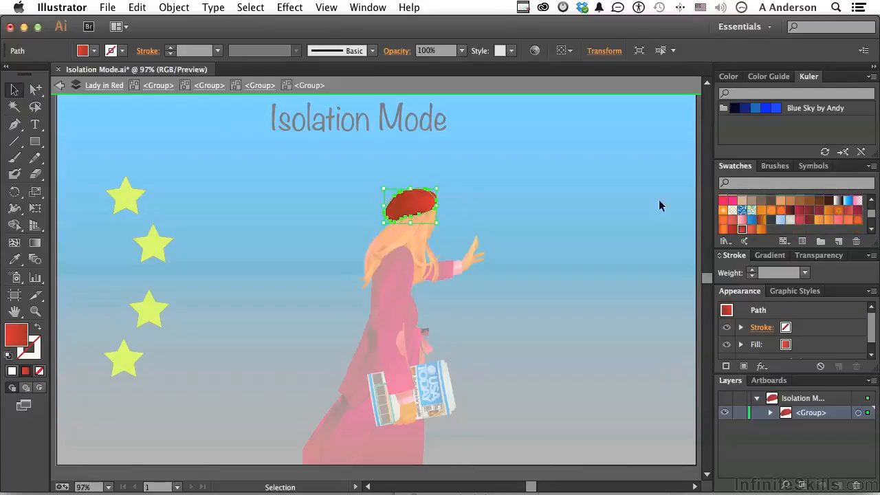
pyautogui.click(829, 220)
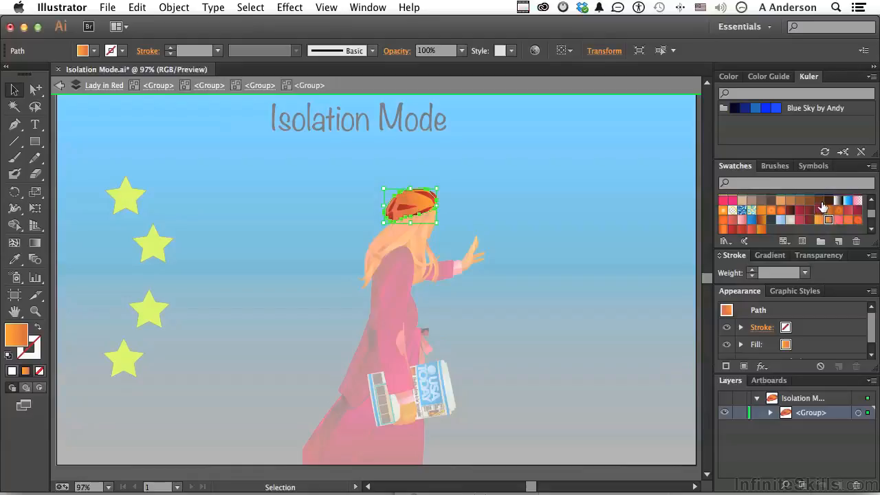
pyautogui.click(819, 200)
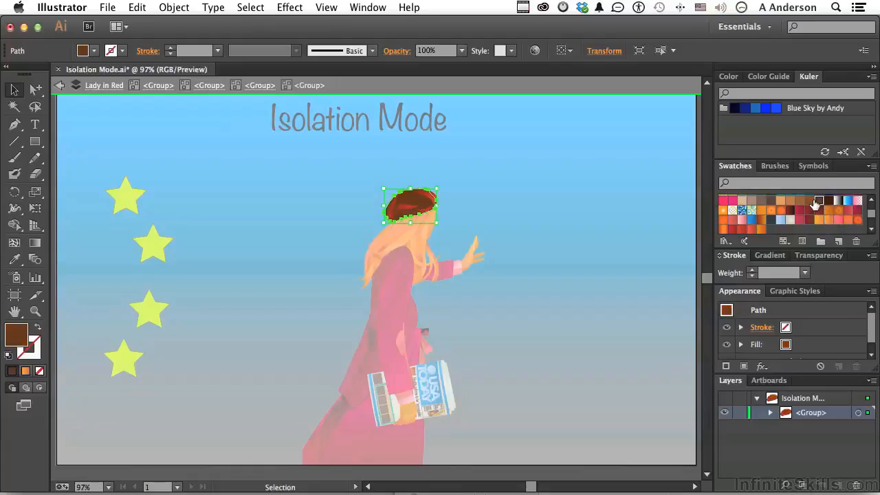
pyautogui.click(801, 201)
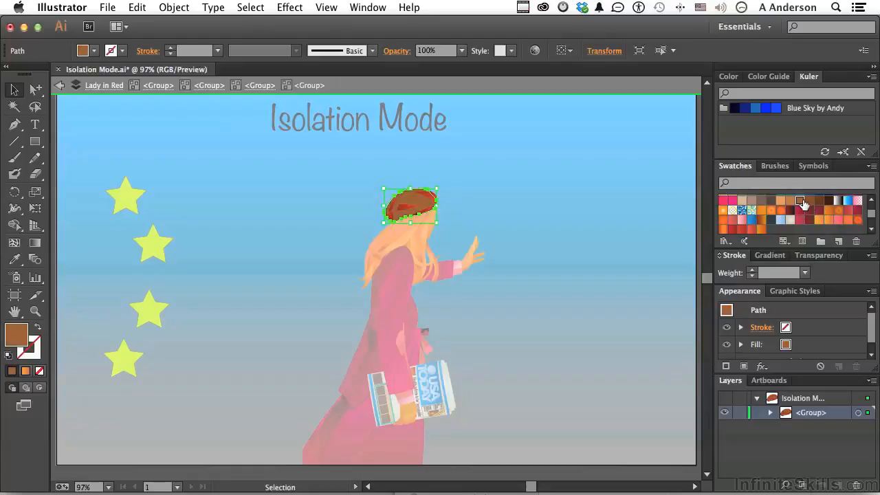
pyautogui.press('Escape')
pyautogui.click(636, 136)
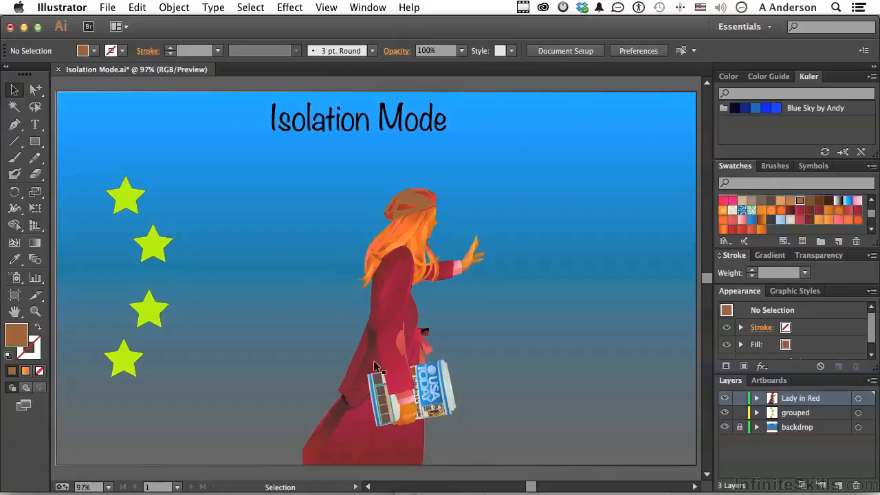
# - Select the group of green stars
pyautogui.click(156, 257)
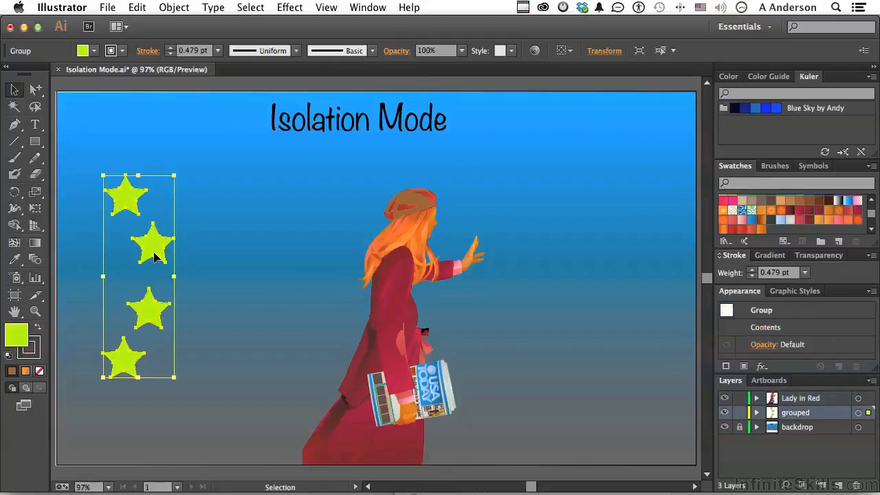